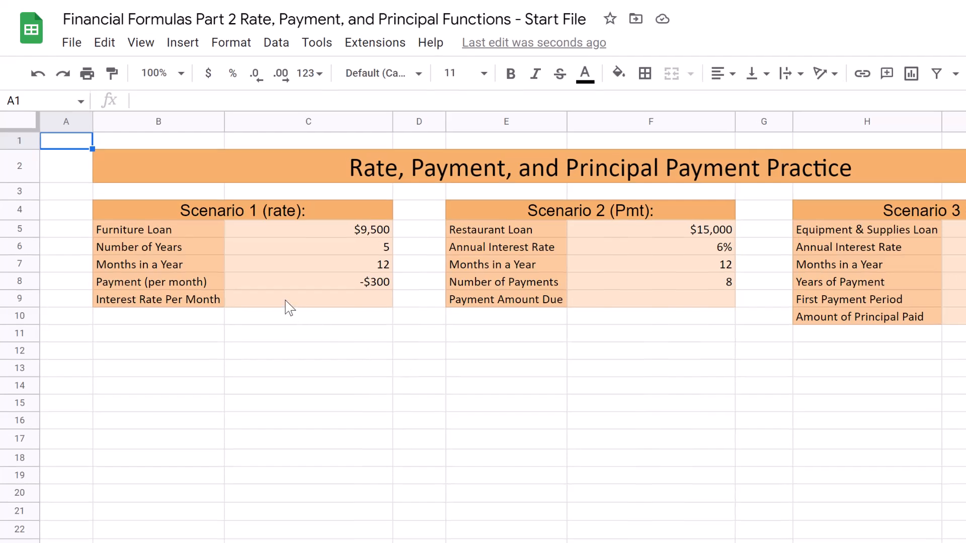
- Calculate Scenario 1's Interest Rate Per Month in C9 with =RATE(C6*C7,C8,C5)
click(289, 305)
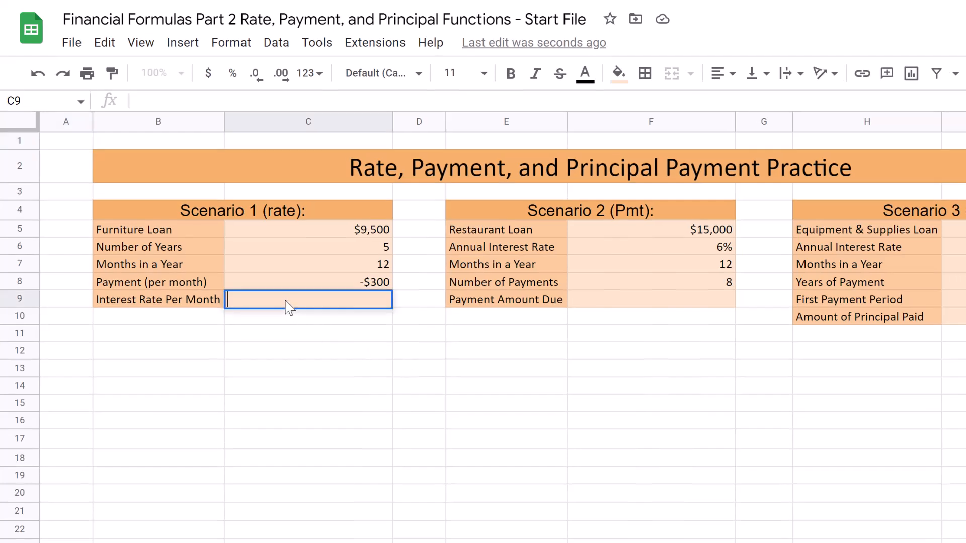
text(=RATE()
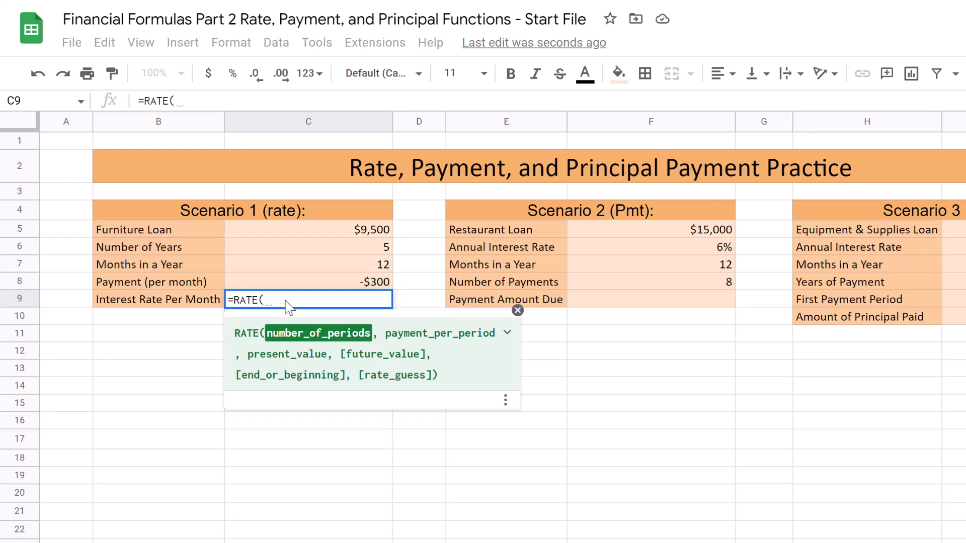
click(315, 250)
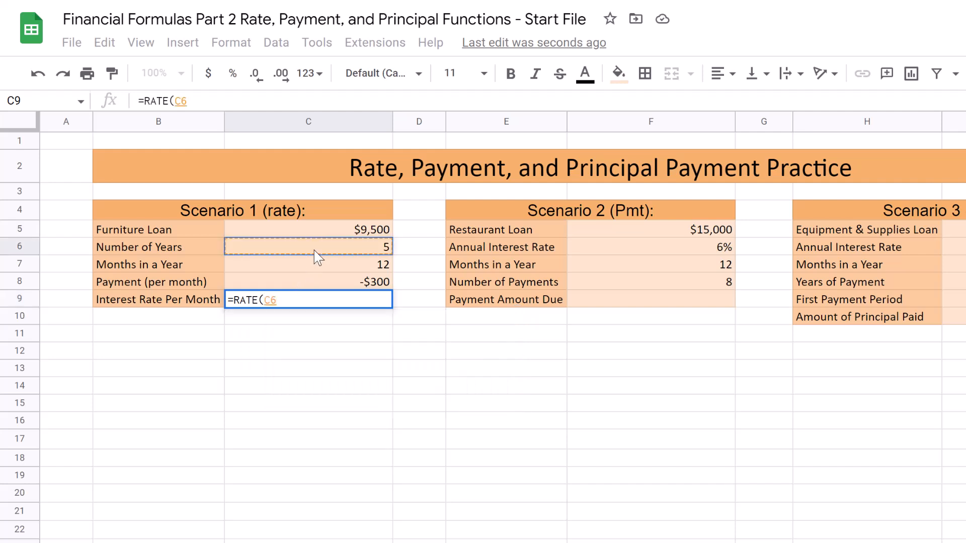
text(*)
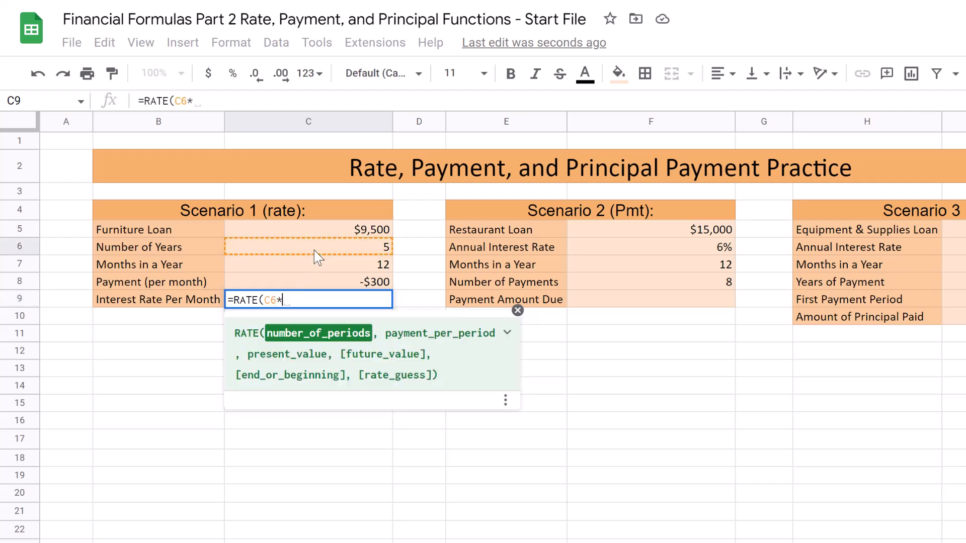
click(318, 265)
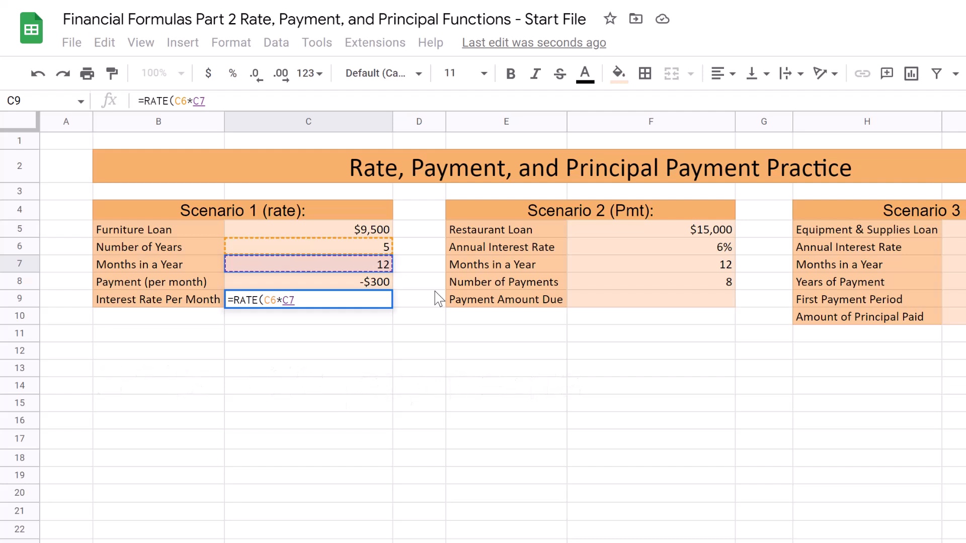
text(,)
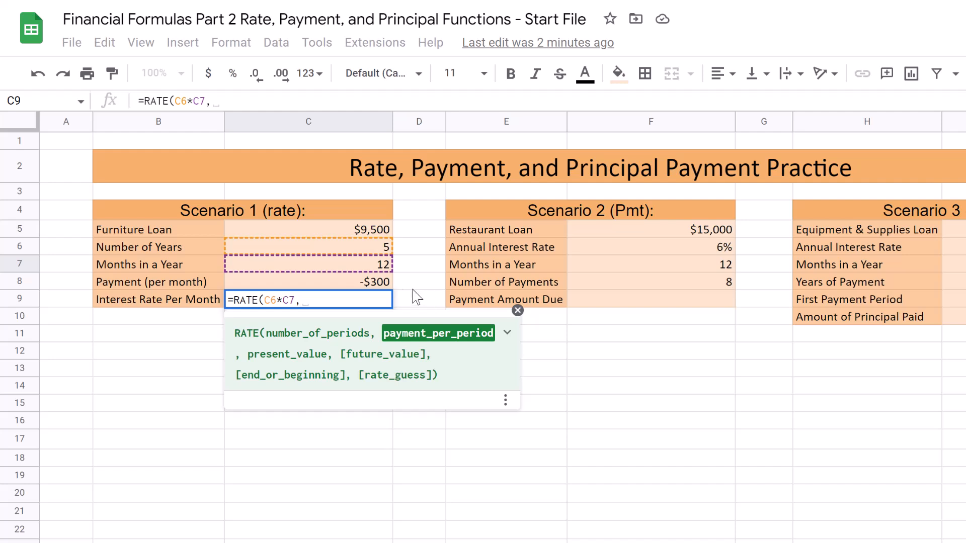
click(336, 280)
text(,)
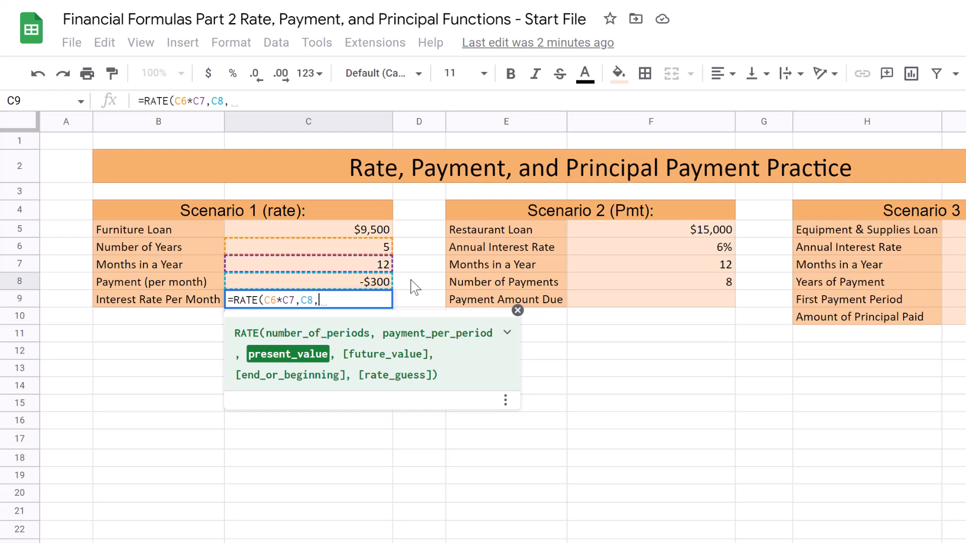
click(339, 224)
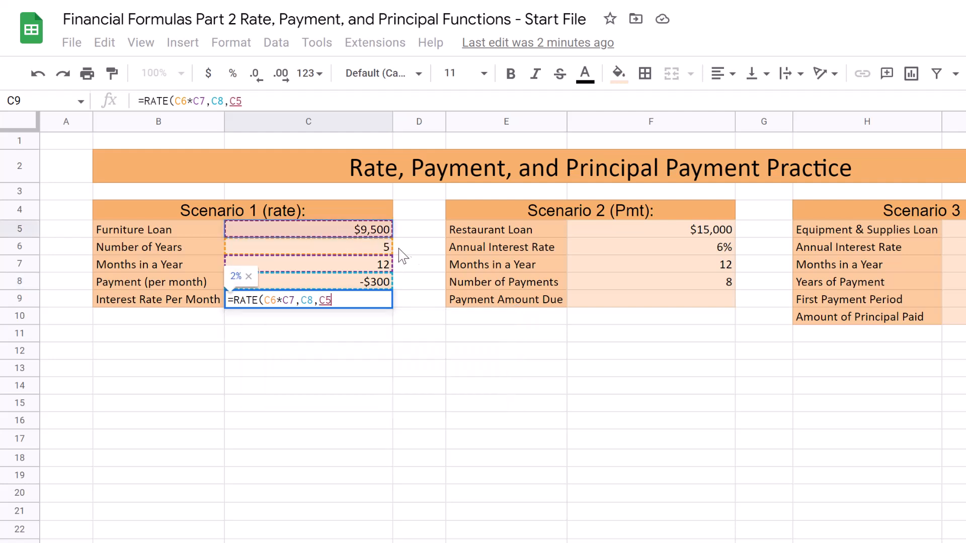
key(Return)
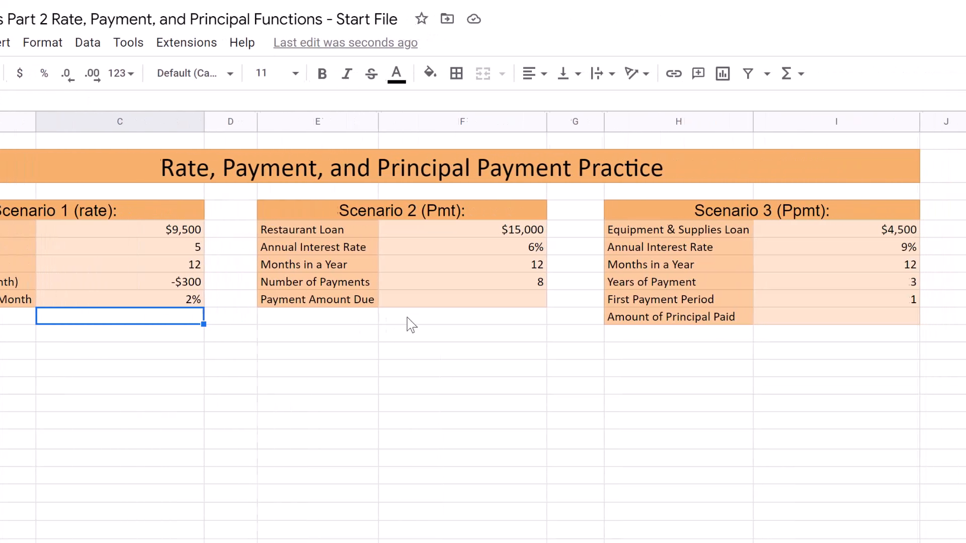
- Calculate Scenario 2's Payment Amount Due in F9 with =PMT(F6/F7,F8,F5)
click(637, 300)
double_click(444, 296)
text(=PMT()
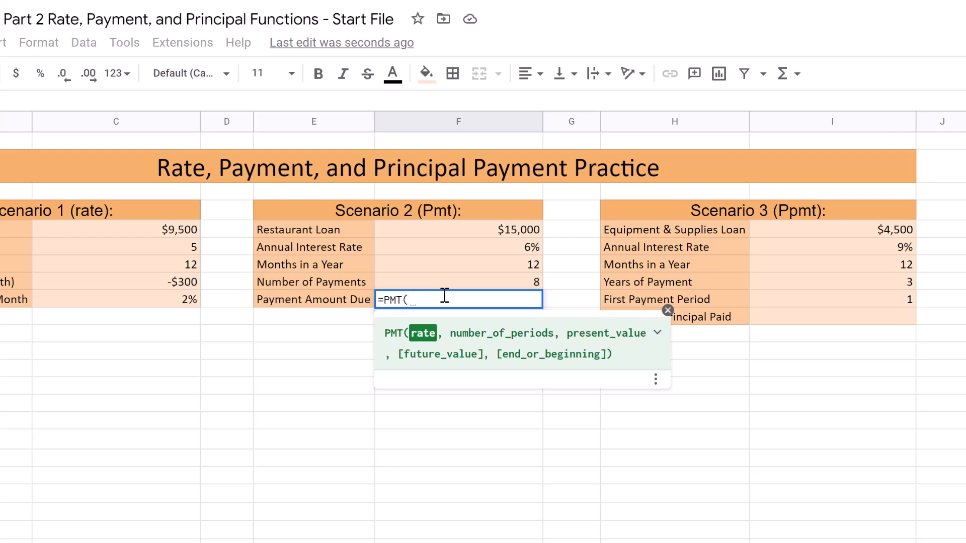
click(454, 247)
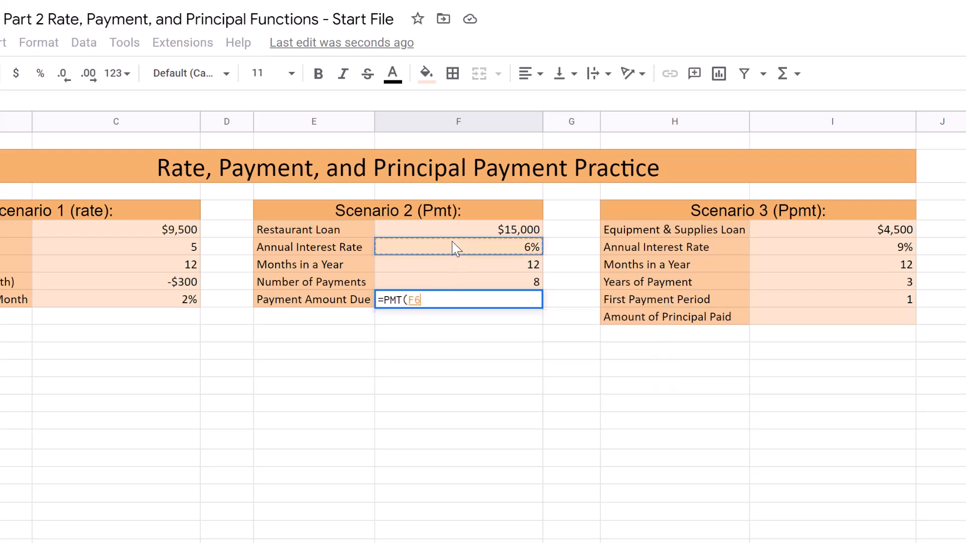
text(/)
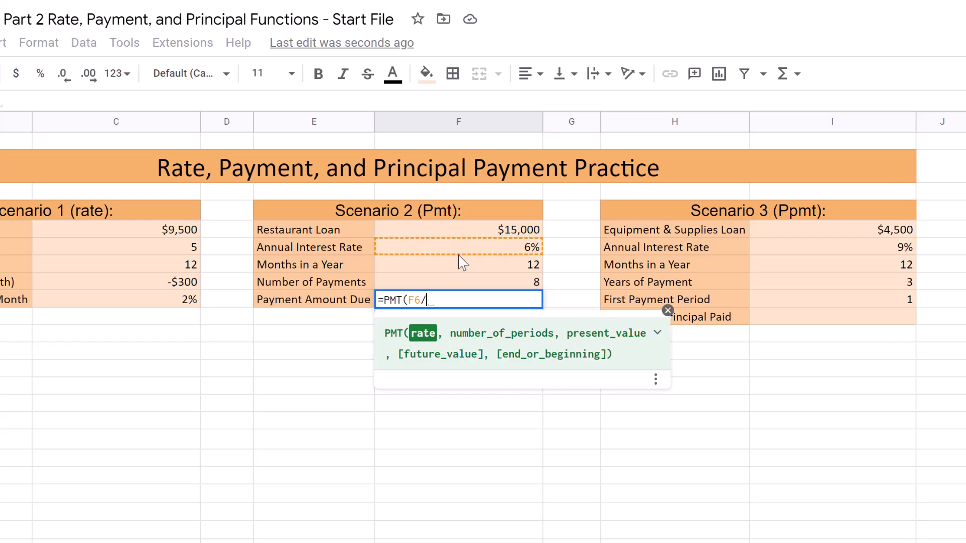
click(461, 262)
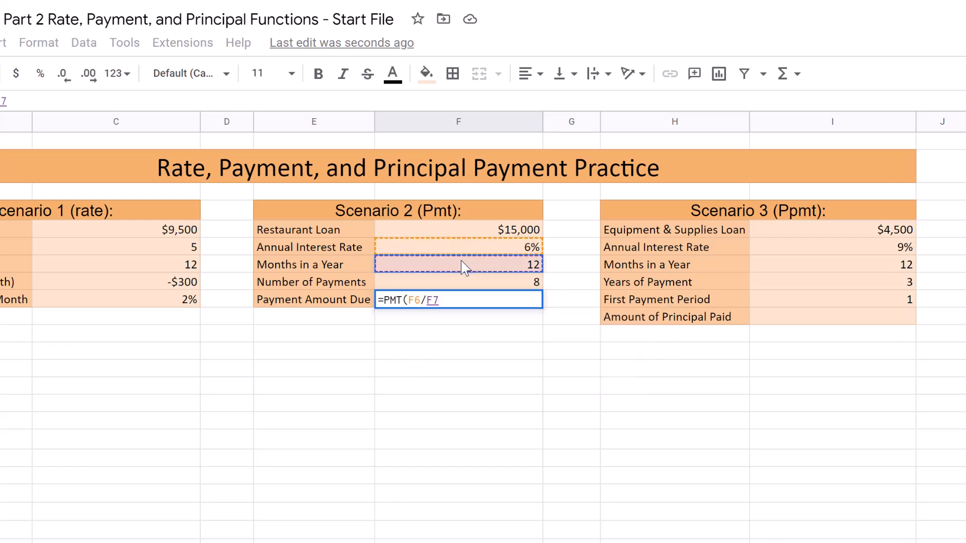
text(,)
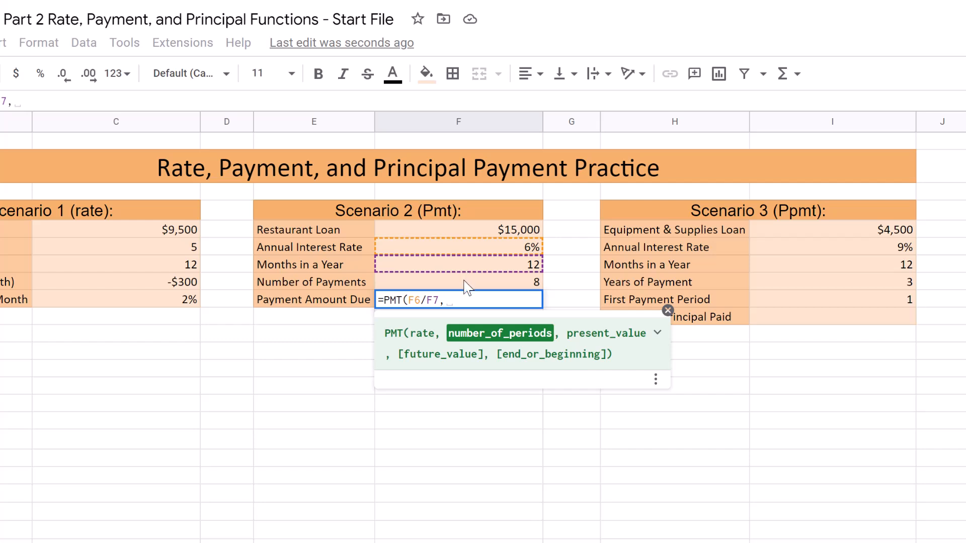
click(465, 282)
text(,)
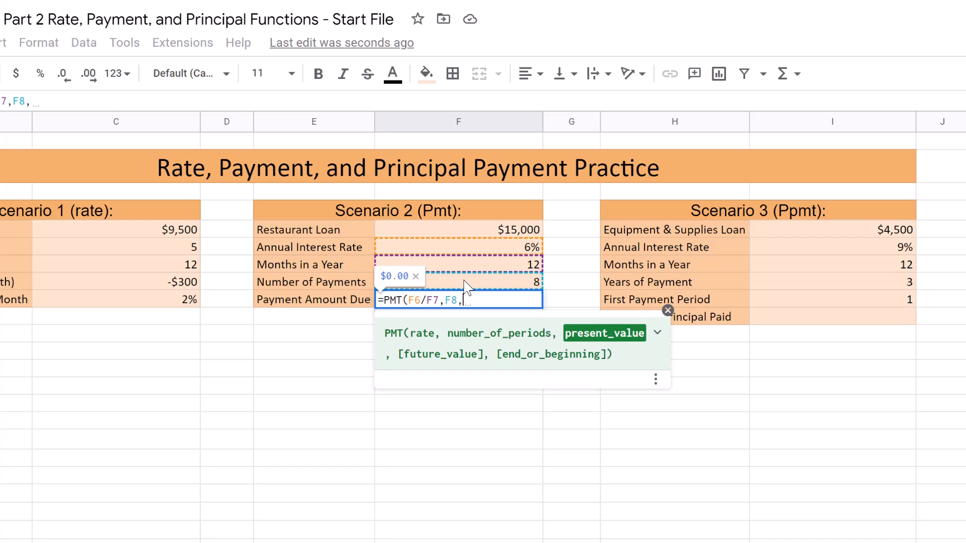
click(464, 229)
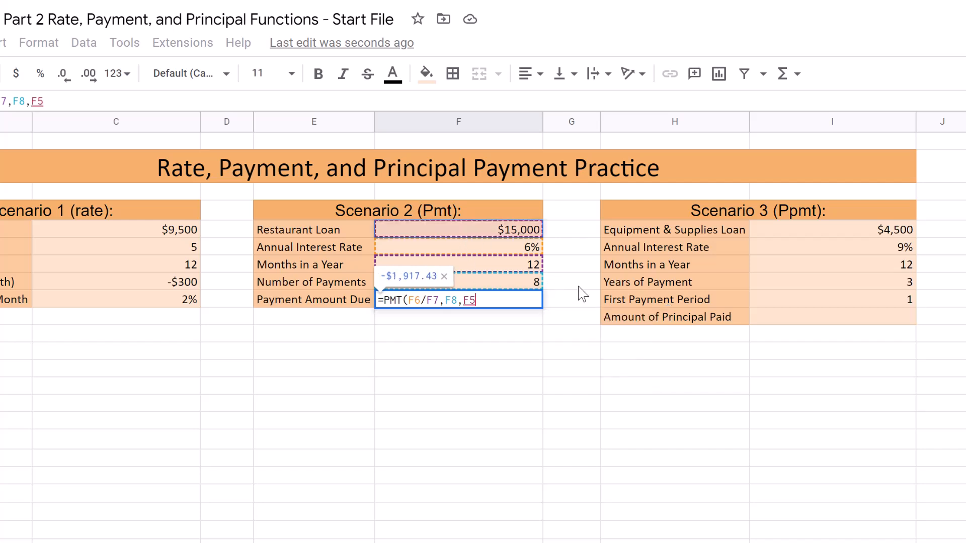
key(Return)
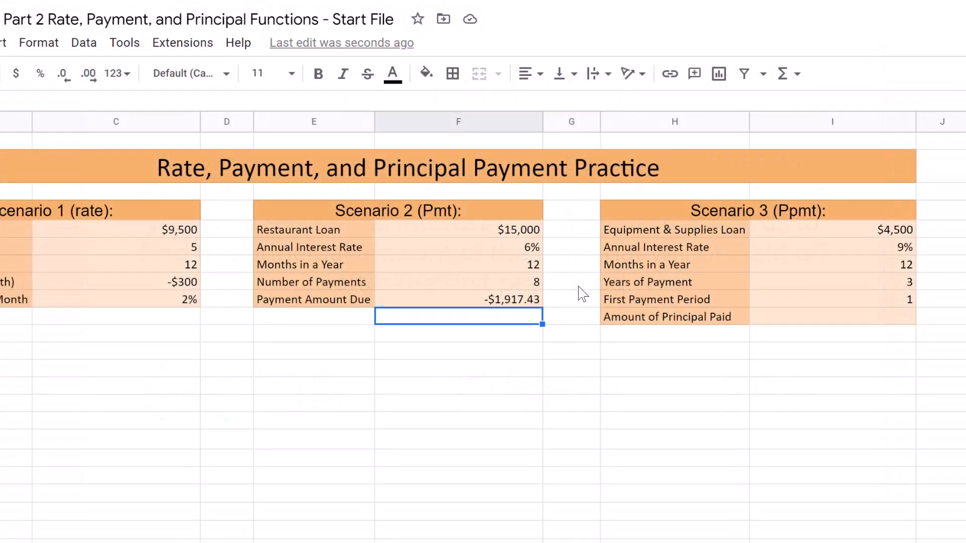
- Calculate Scenario 3's Amount of Principal Paid in I10 with =PPMT(I6/I7,I9,I8*I7,I5)
click(812, 317)
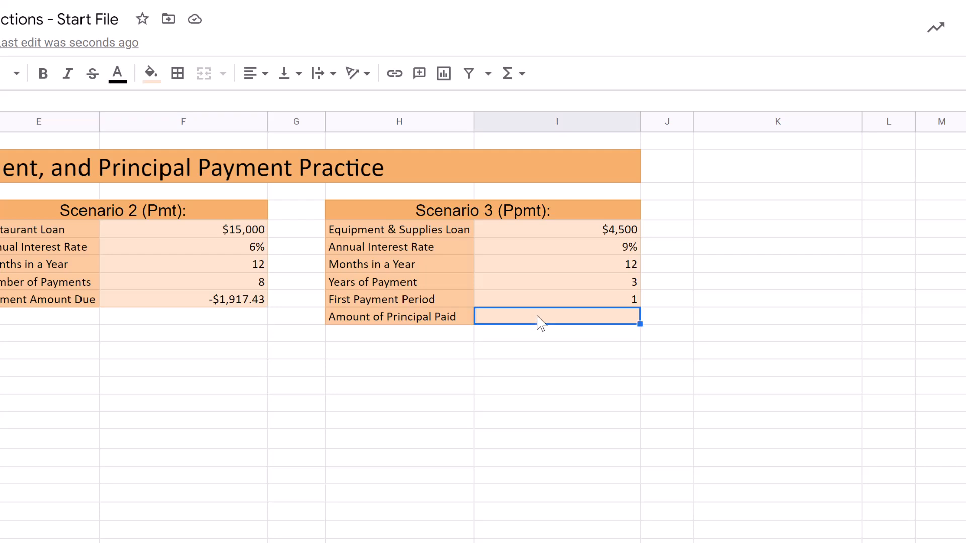
text(=)
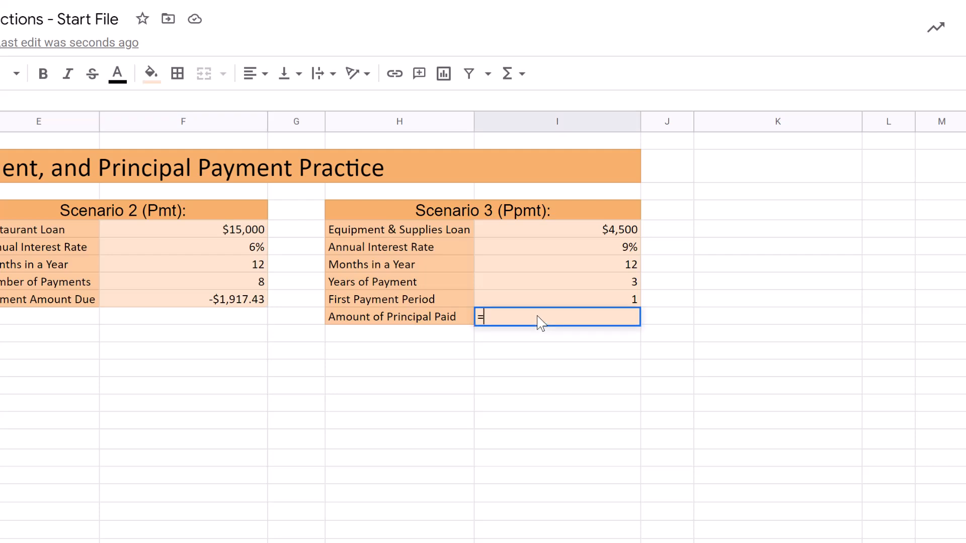
text(PPMT()
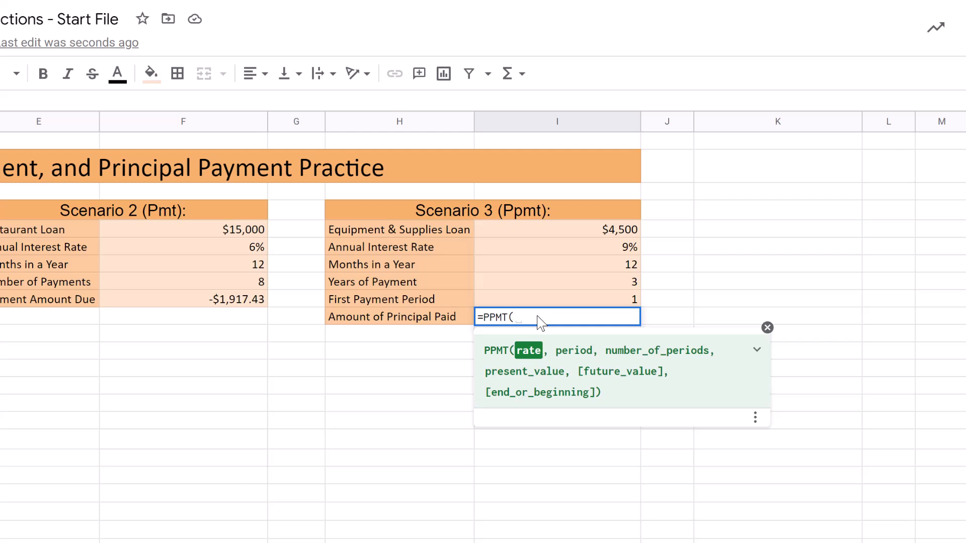
click(542, 249)
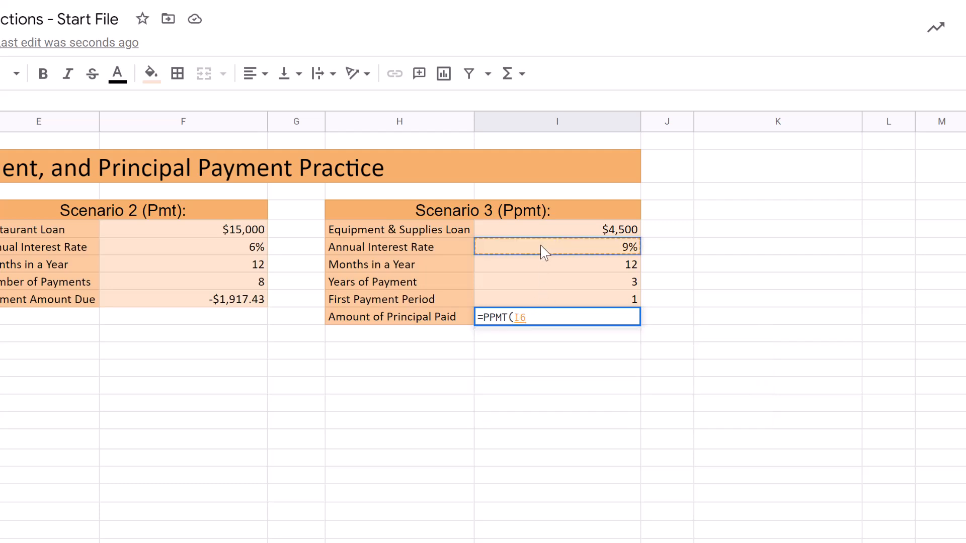
text(/)
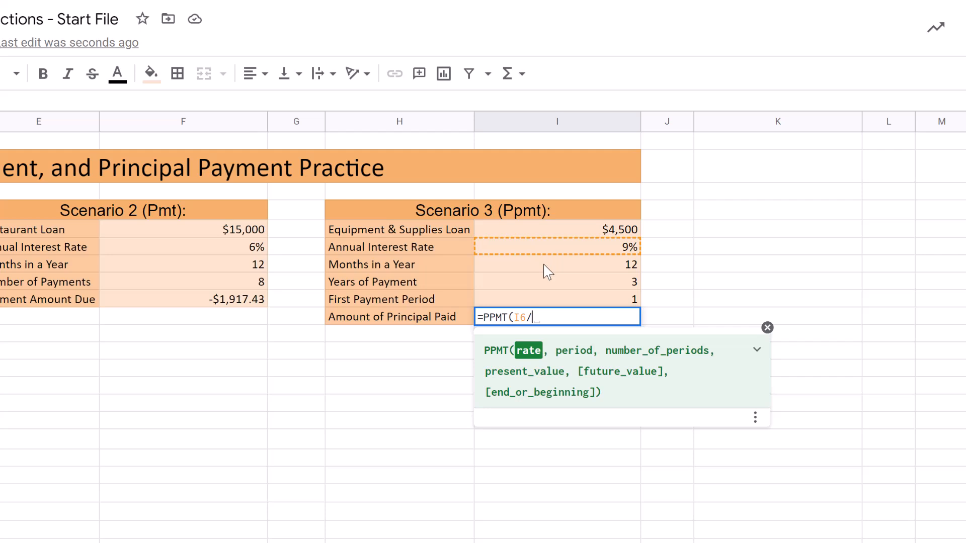
click(543, 271)
text(,)
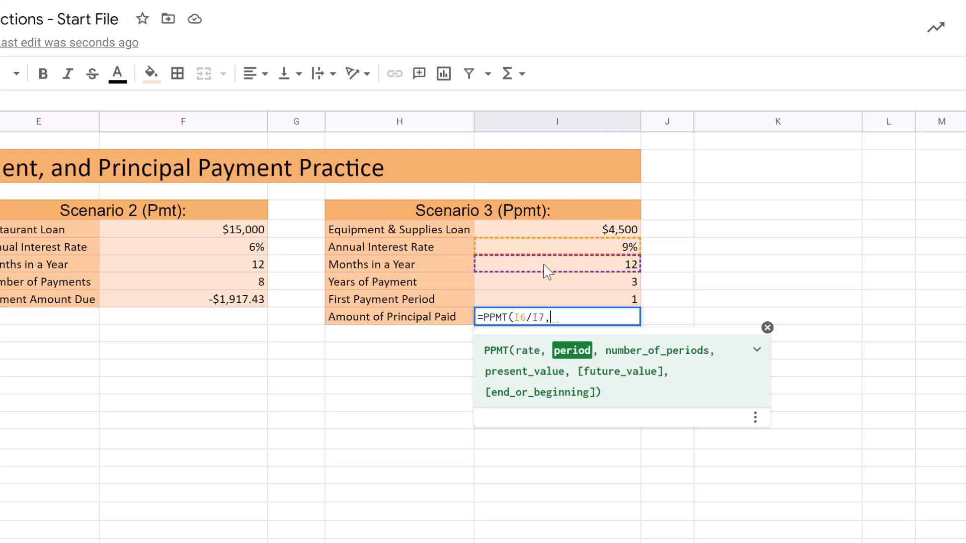
click(548, 301)
text(,)
click(550, 285)
text(*)
click(546, 264)
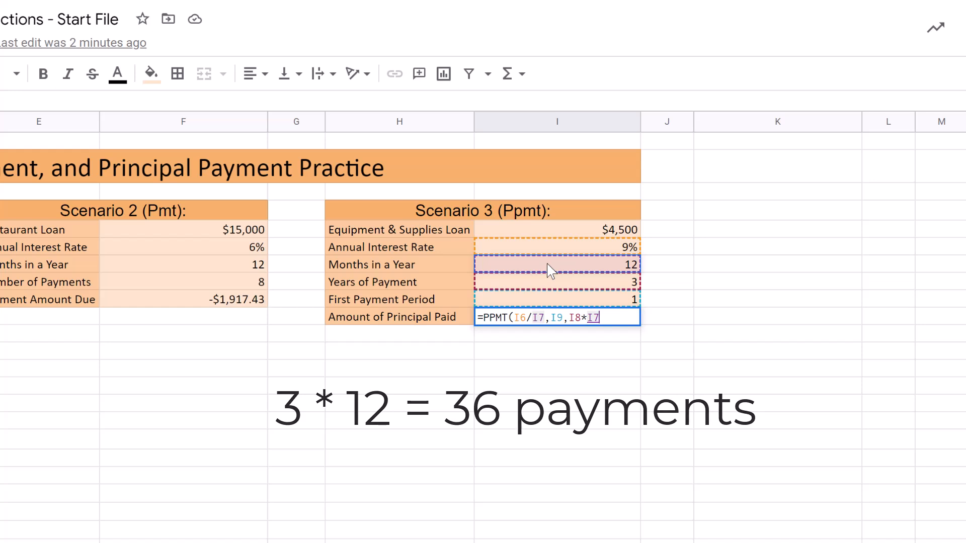
text(,)
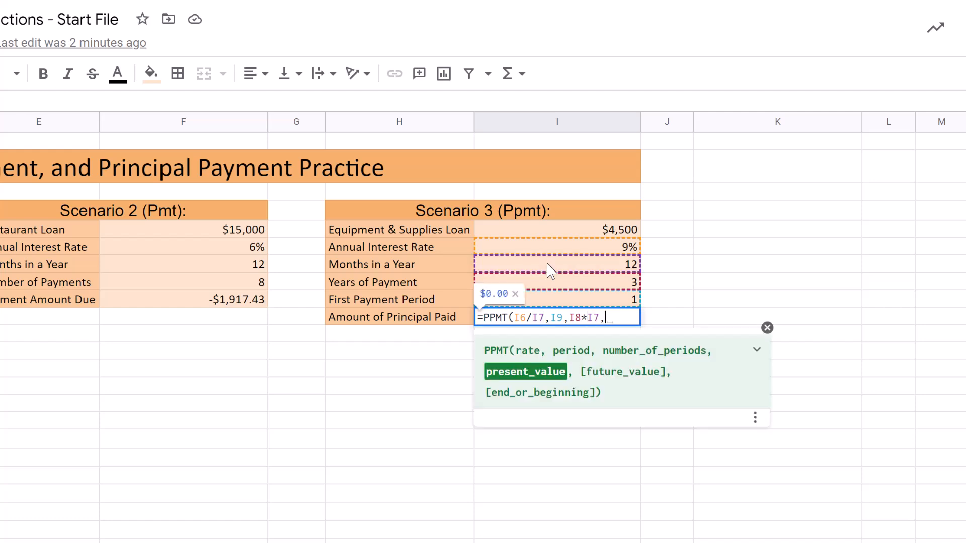
click(548, 231)
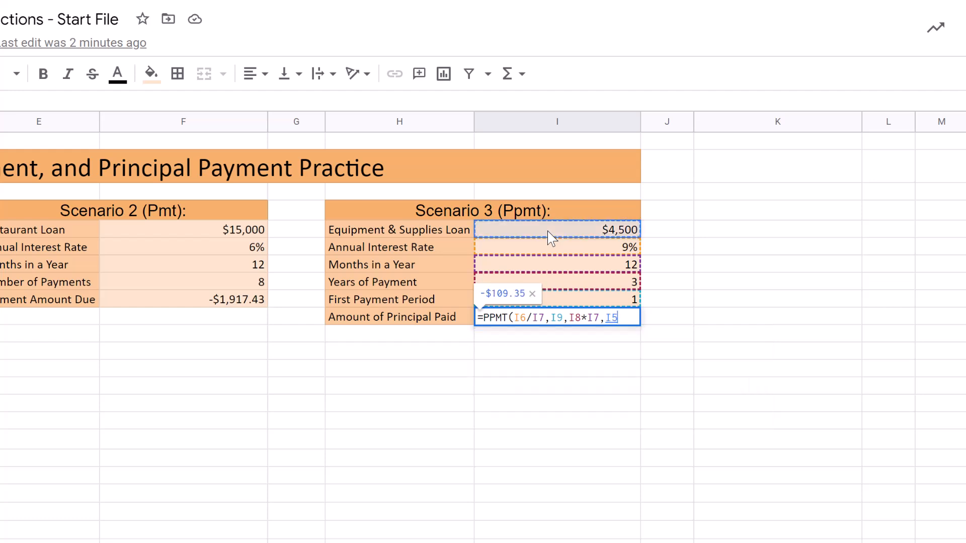
key(Return)
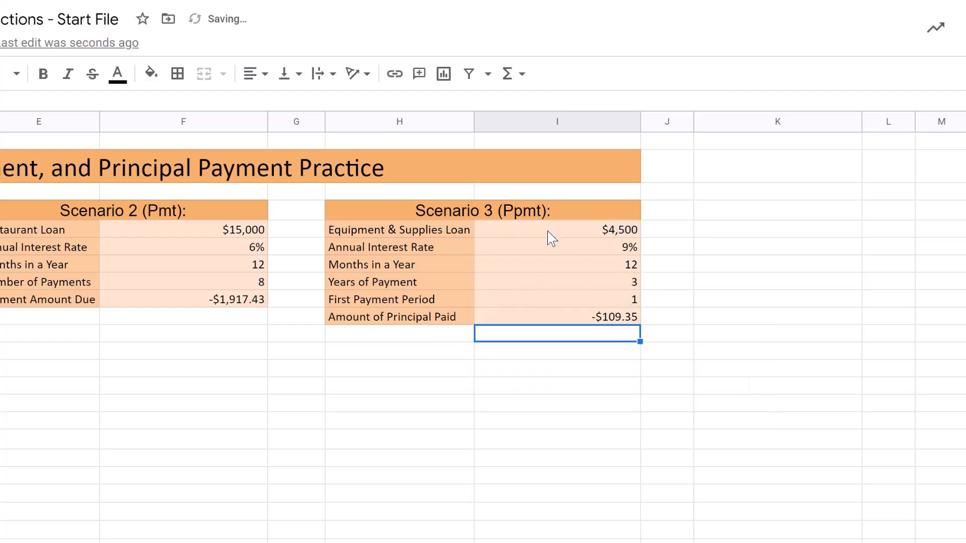